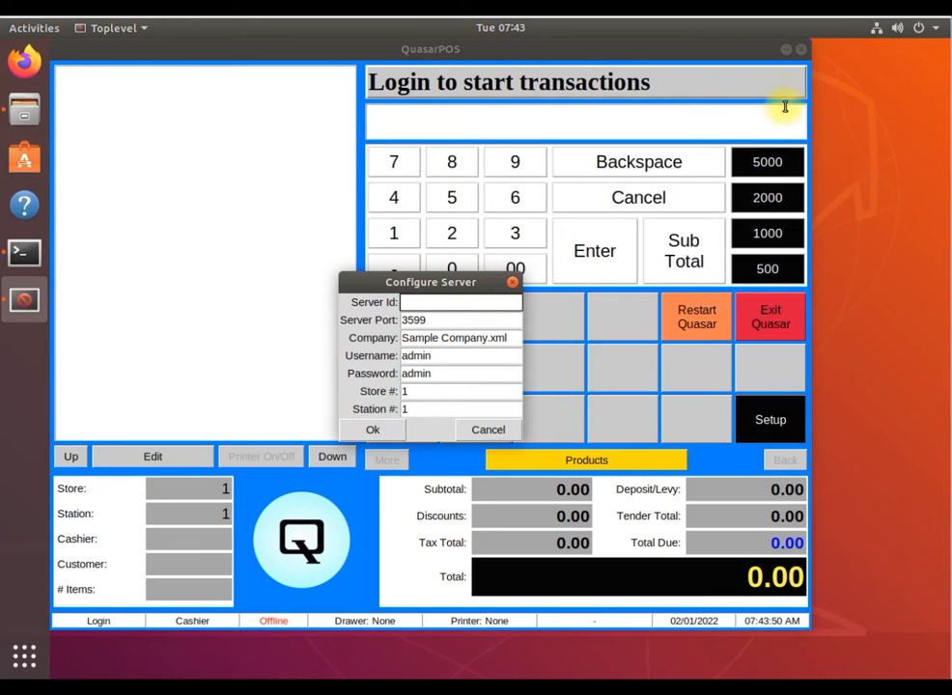
Put the point-of-sale window aside, launch Quasar Accounting, enter the account password and log in to the sample company
click(784, 51)
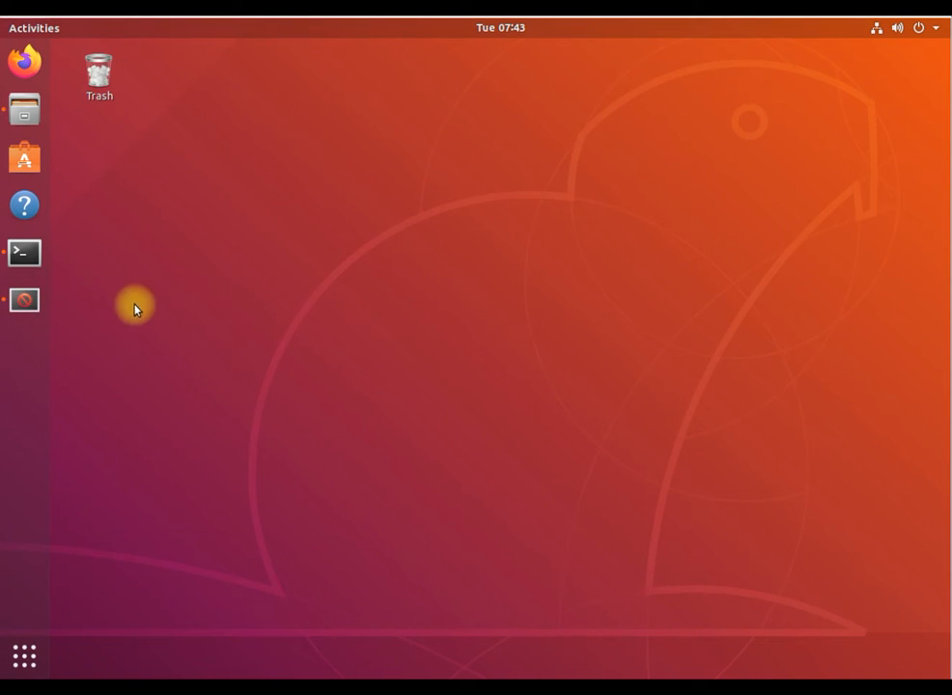
click(29, 656)
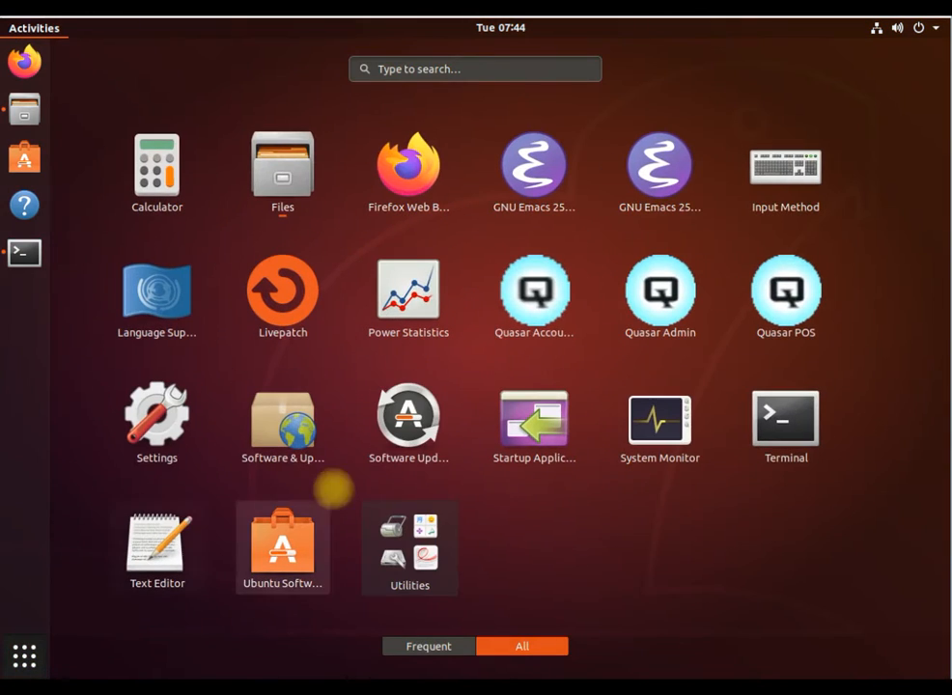
click(518, 287)
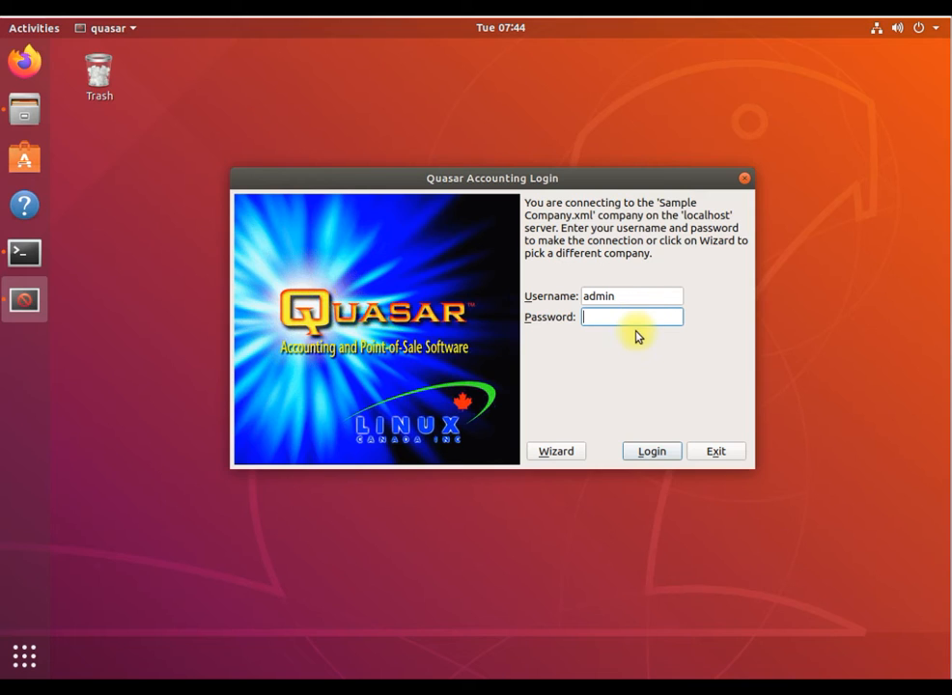
text(min)
click(651, 449)
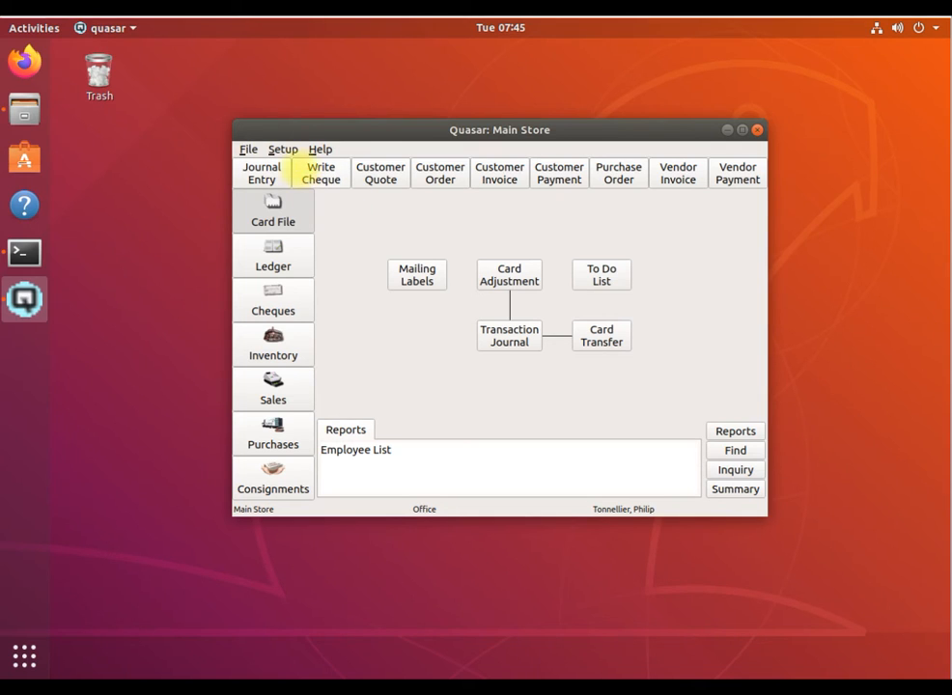
Add a station named Till1 with number 1 to the system's station list, save it and close the list
click(293, 152)
mouse_move(295, 166)
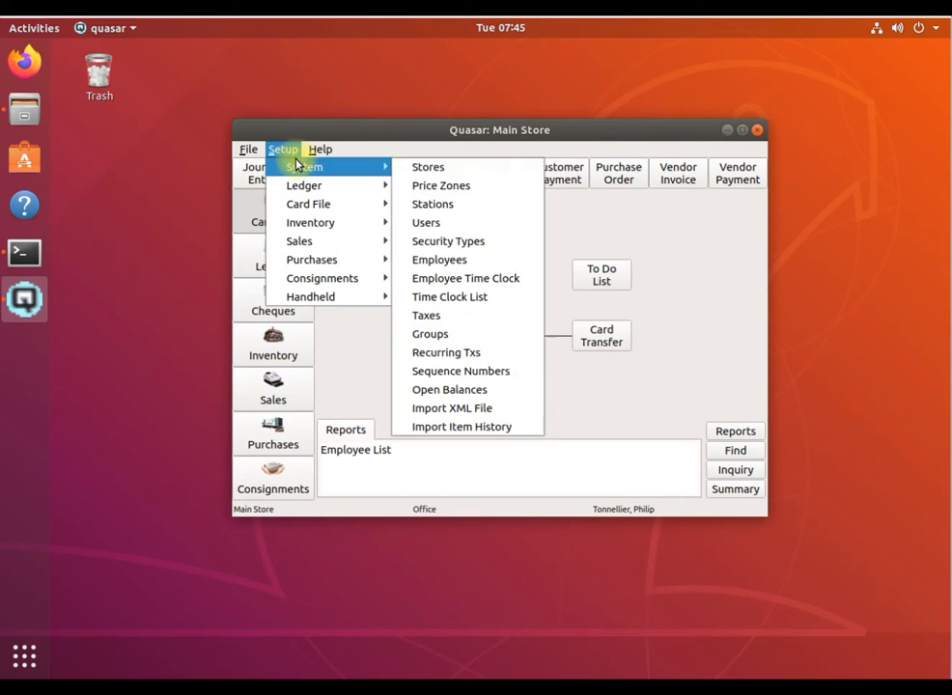
click(430, 205)
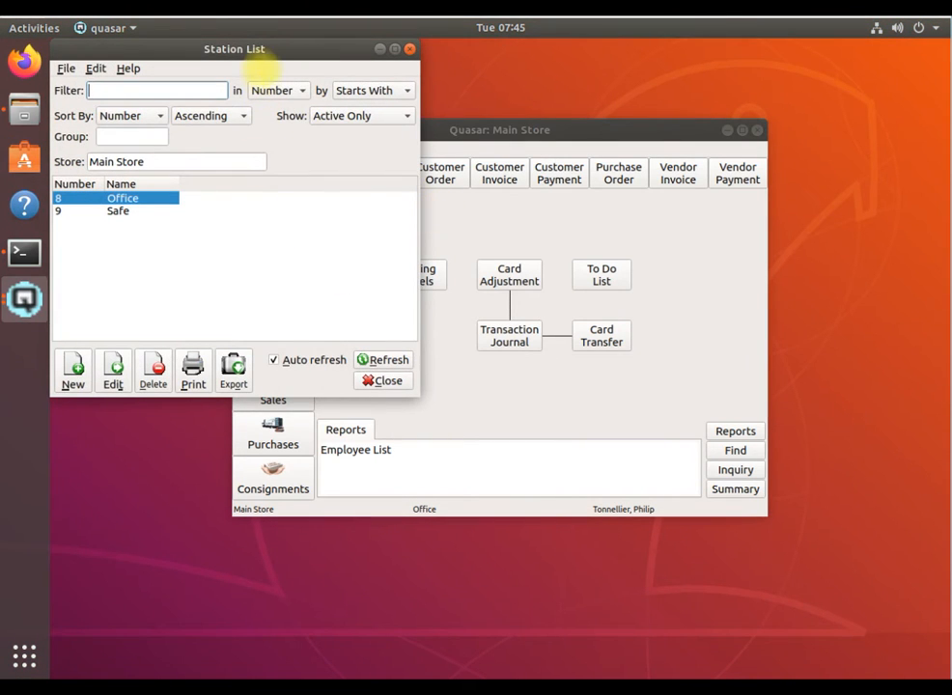
drag(304, 49, 633, 100)
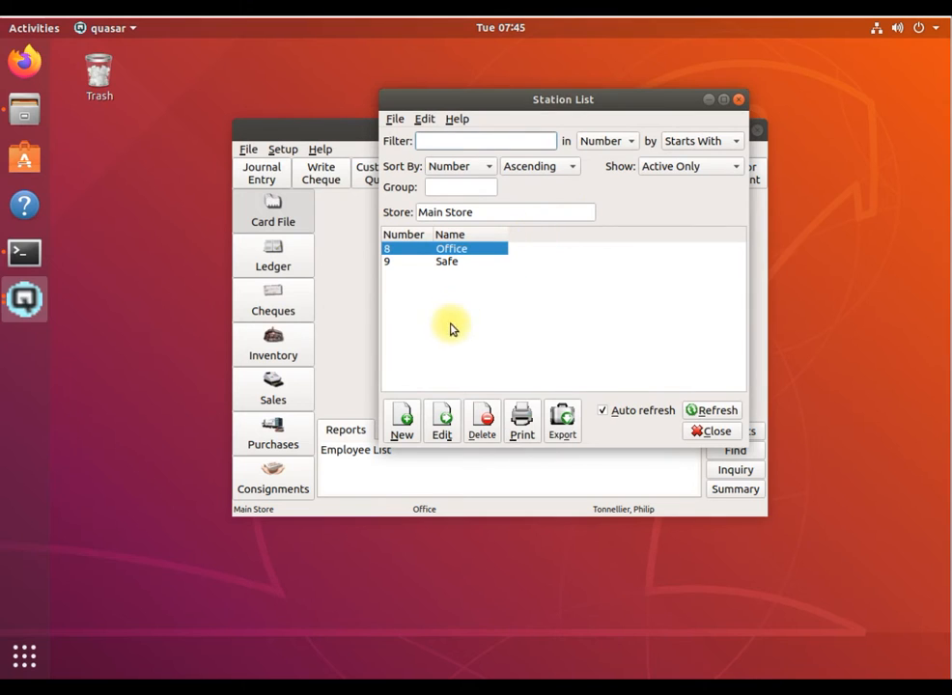
click(403, 420)
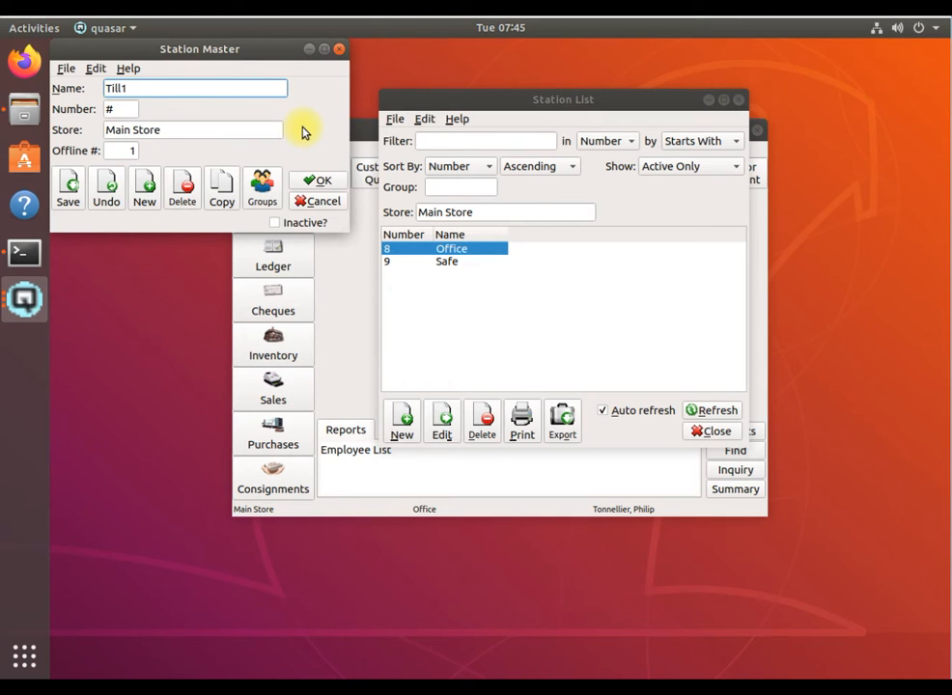
click(119, 109)
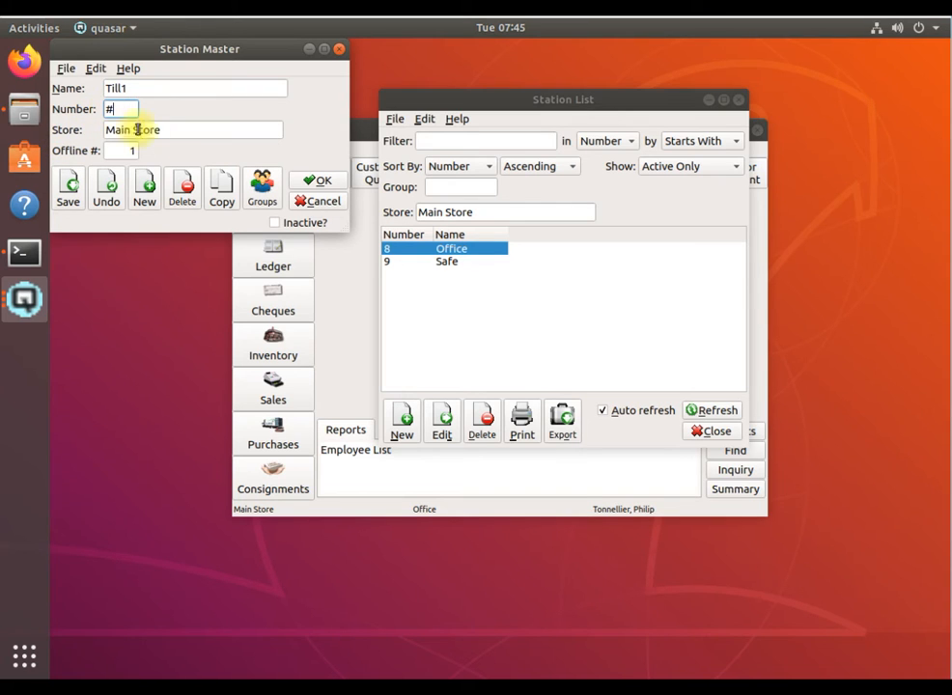
key(BackSpace)
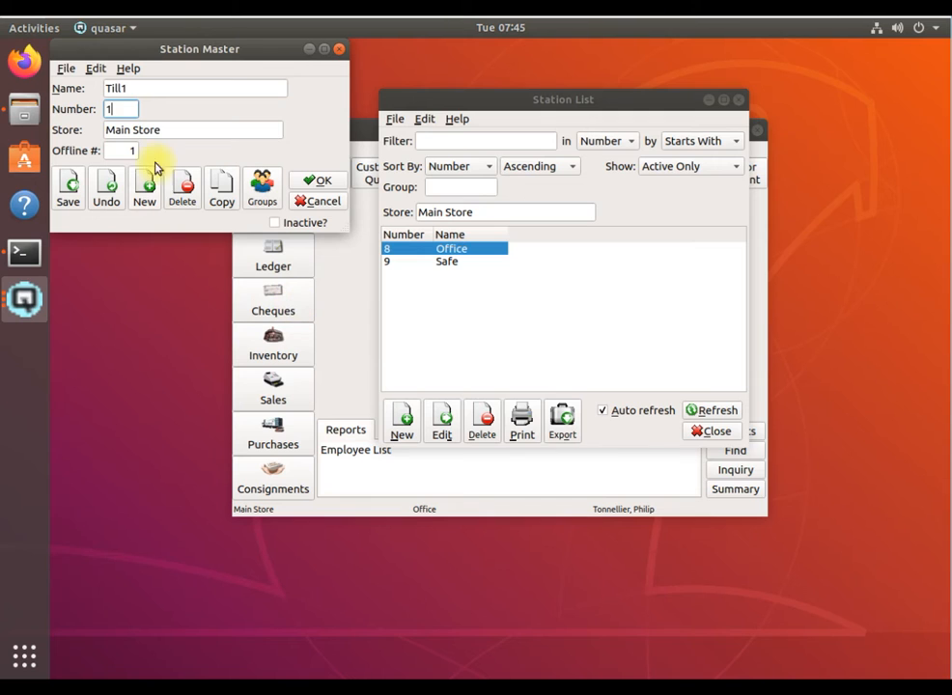
text(1)
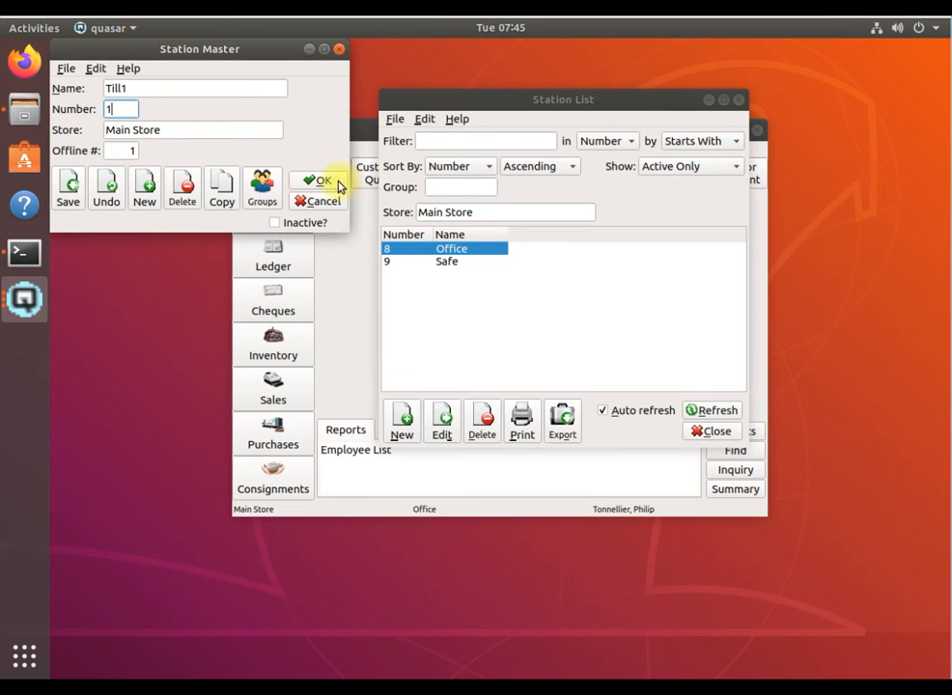
click(322, 181)
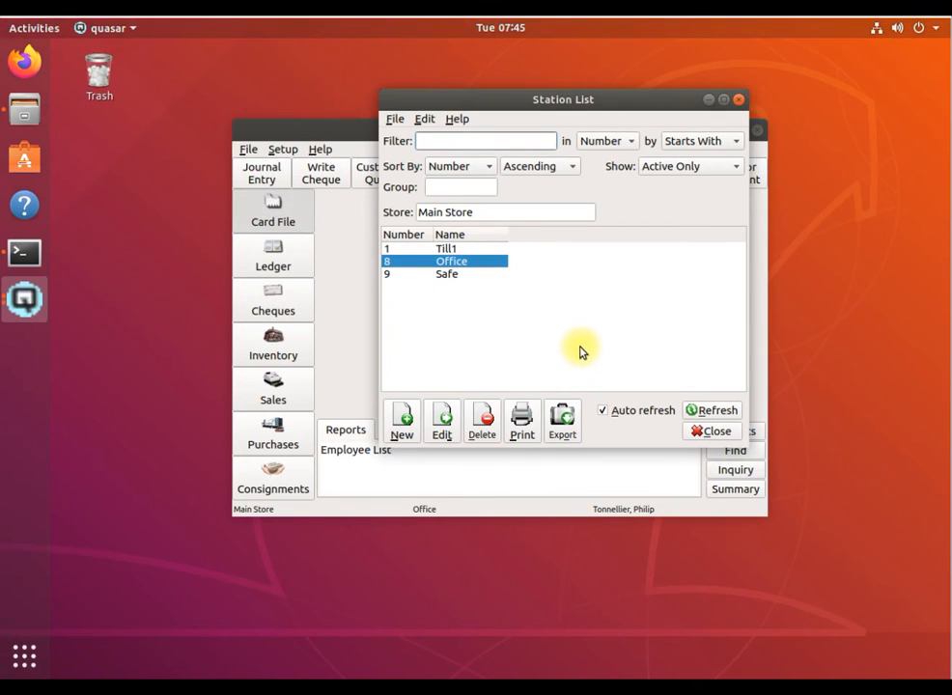
click(715, 431)
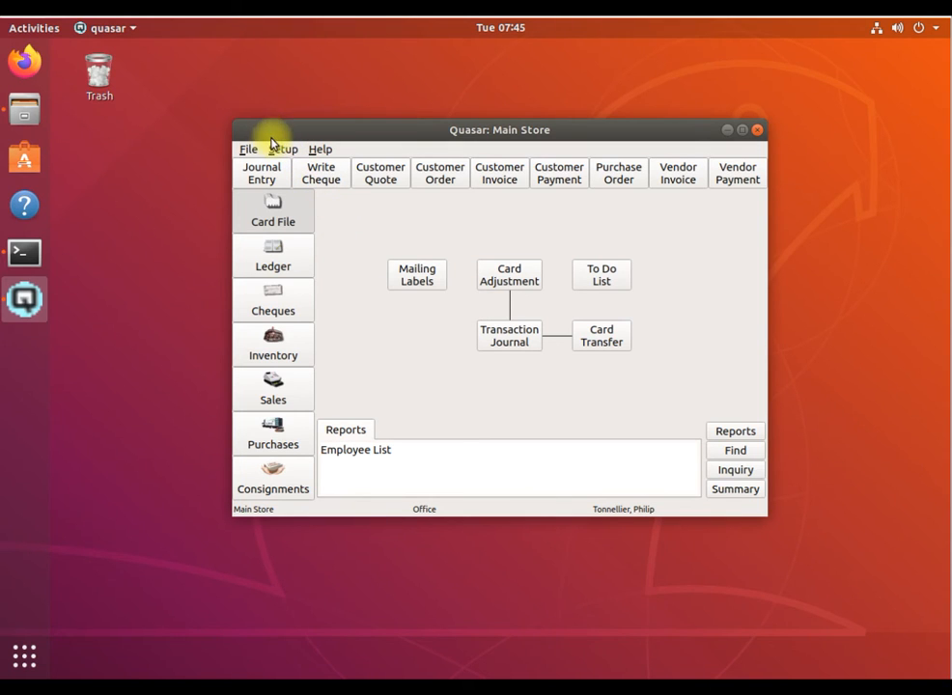
Give the first listed employee the Cashier security level for point of sale, enter the employee's password, and save the record
click(282, 155)
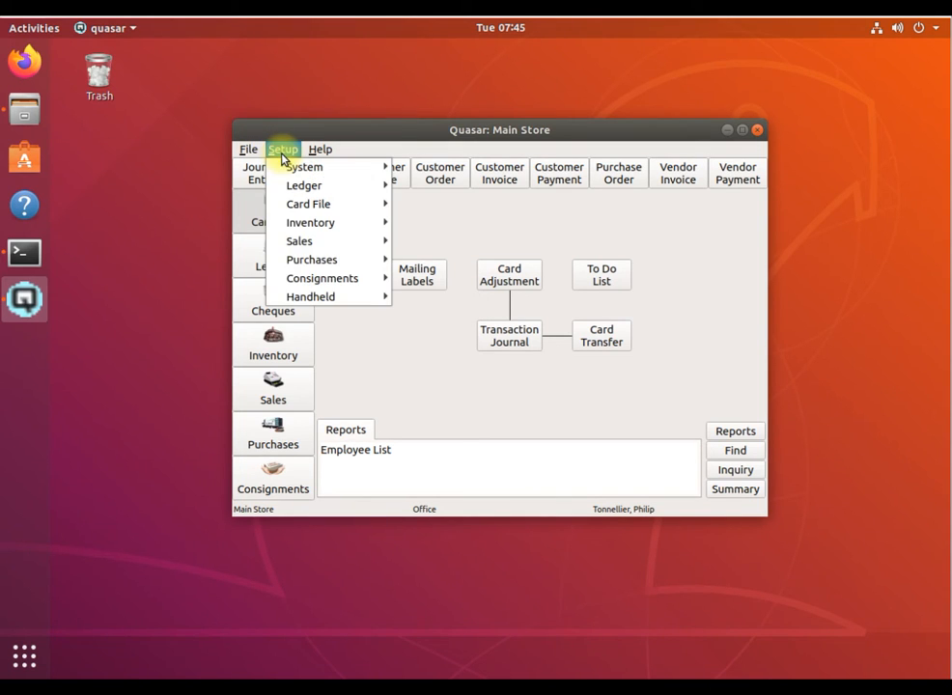
mouse_move(291, 170)
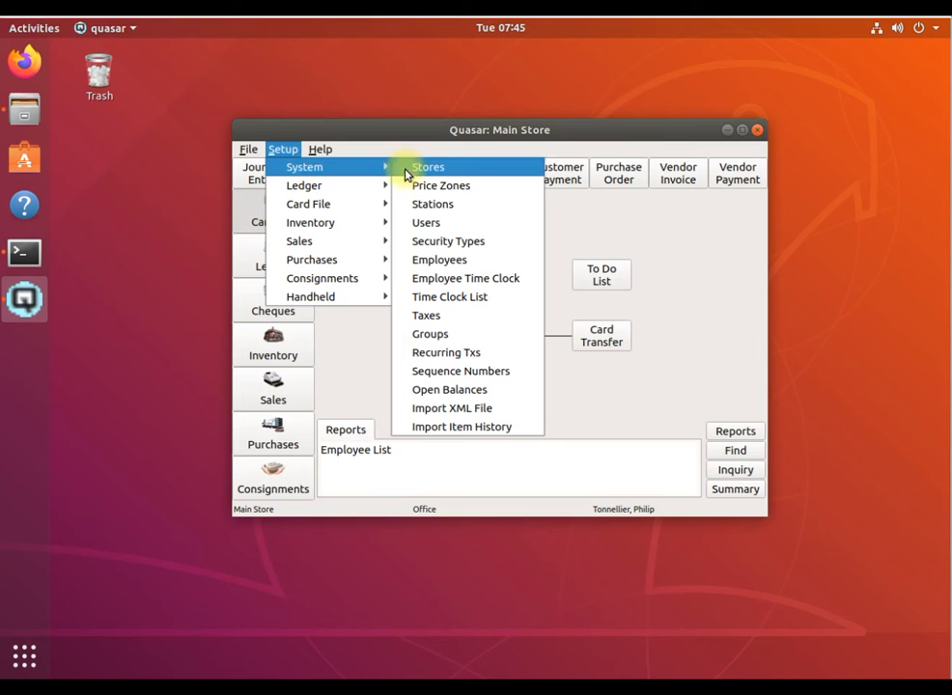
click(456, 266)
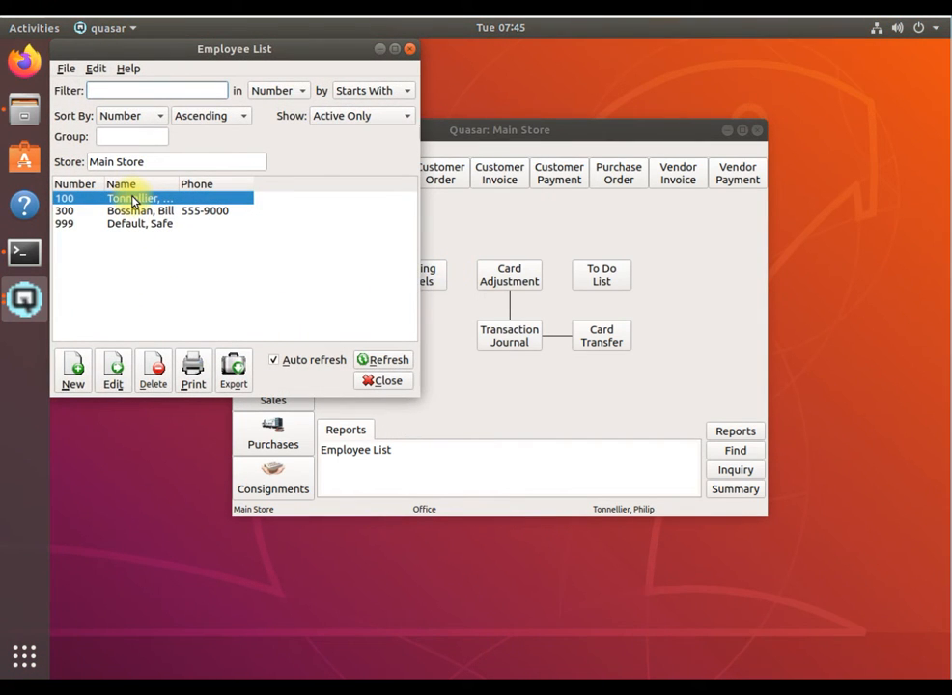
double_click(136, 200)
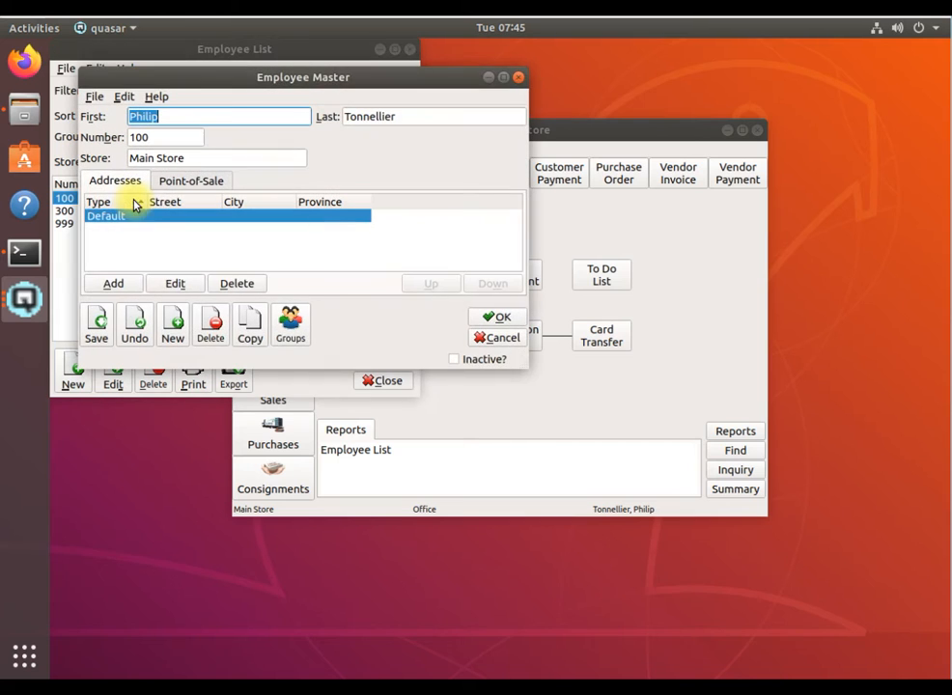
click(191, 183)
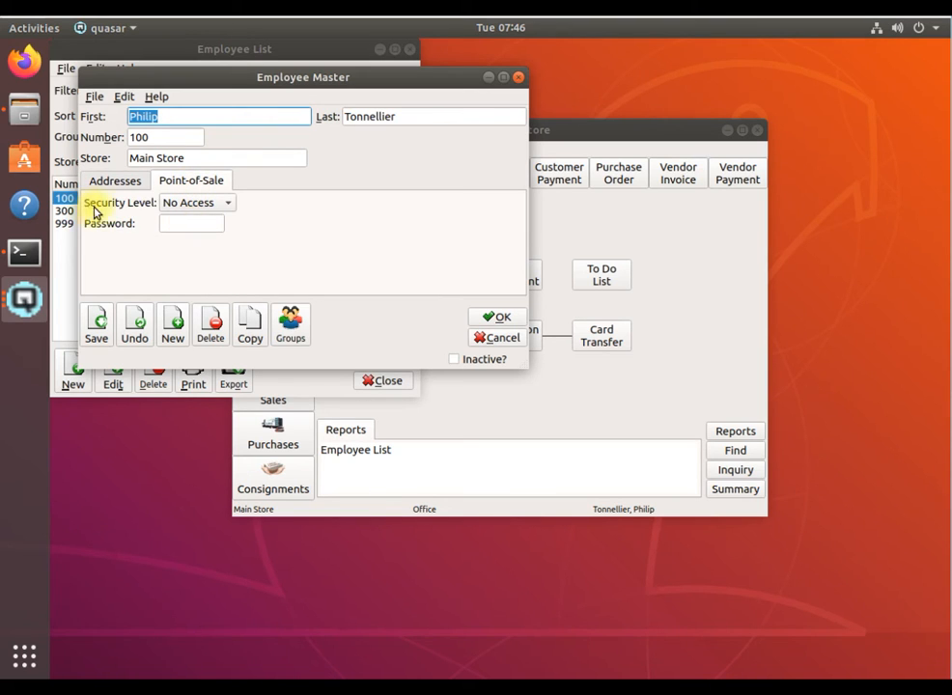
click(206, 202)
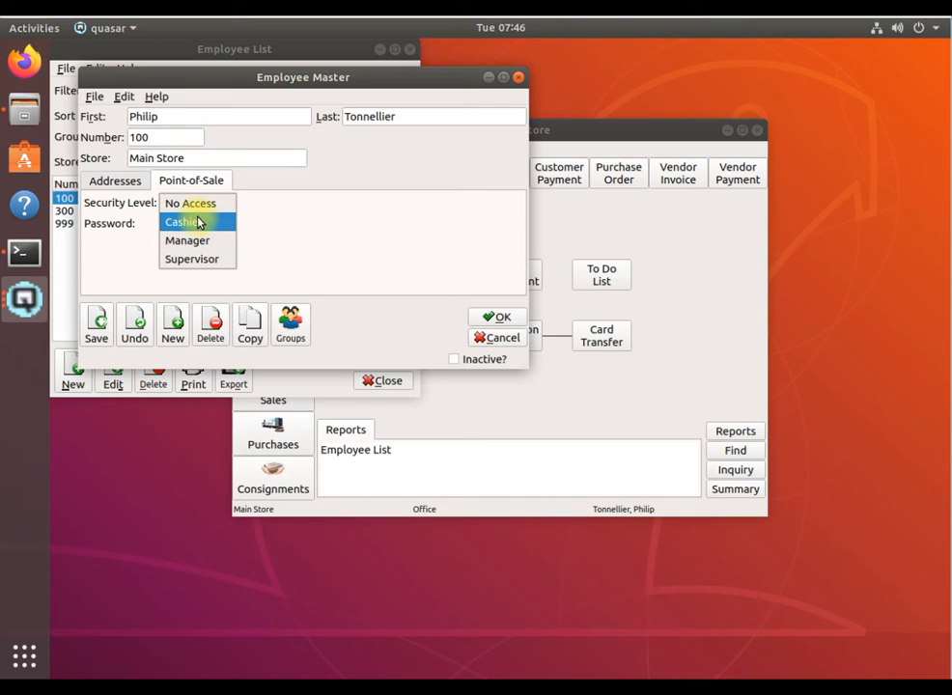
click(198, 223)
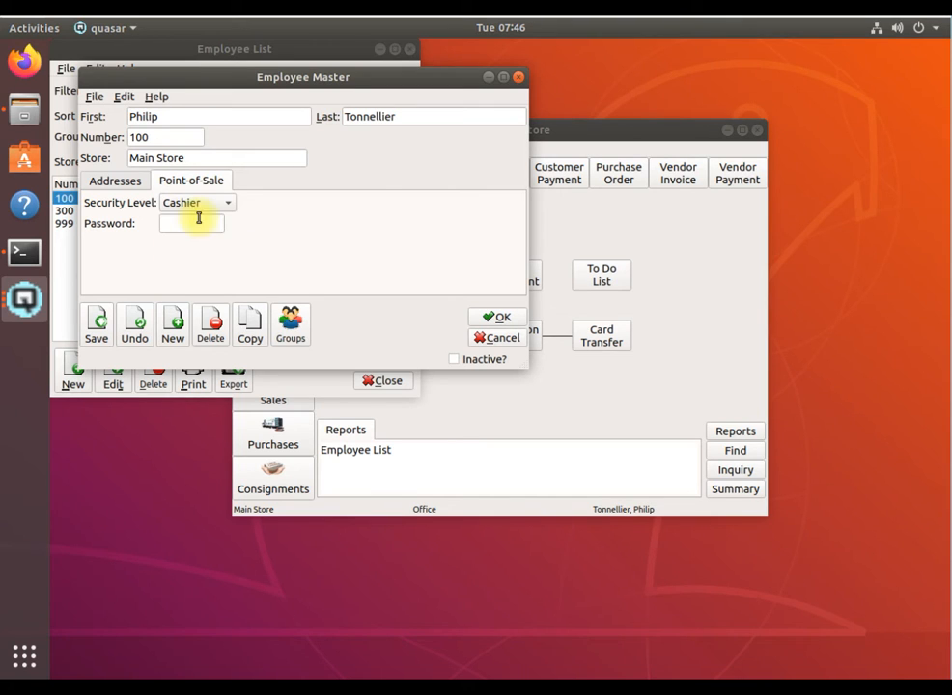
click(193, 224)
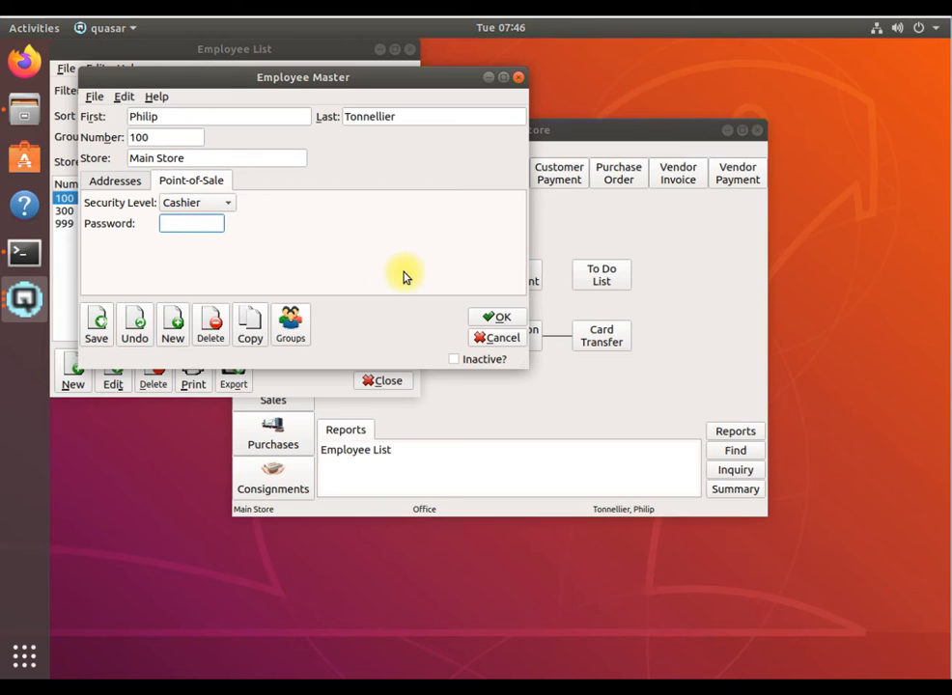
text(100)
click(501, 320)
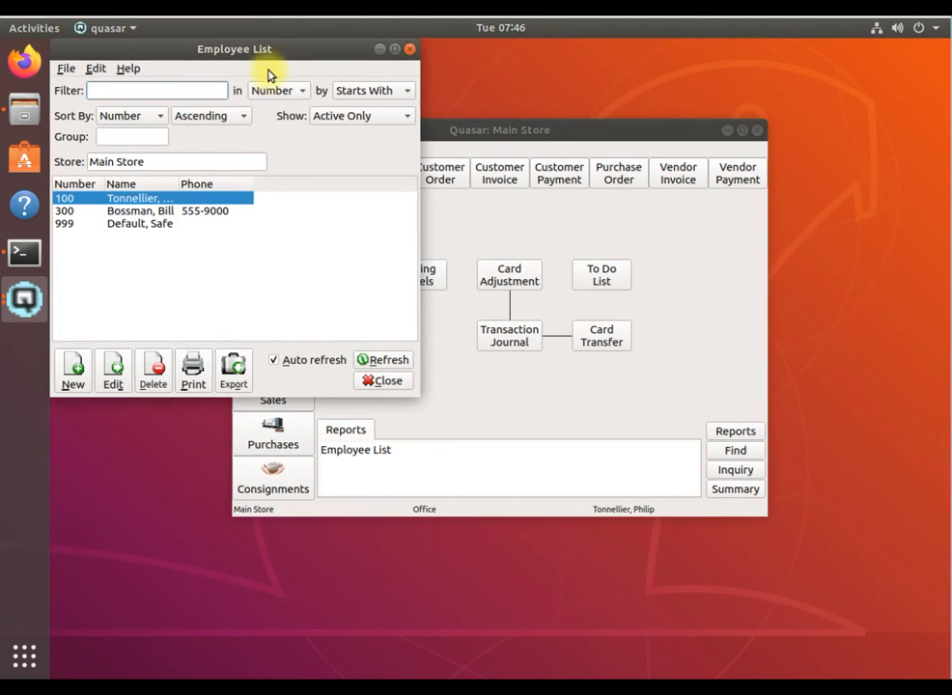
drag(275, 54, 330, 109)
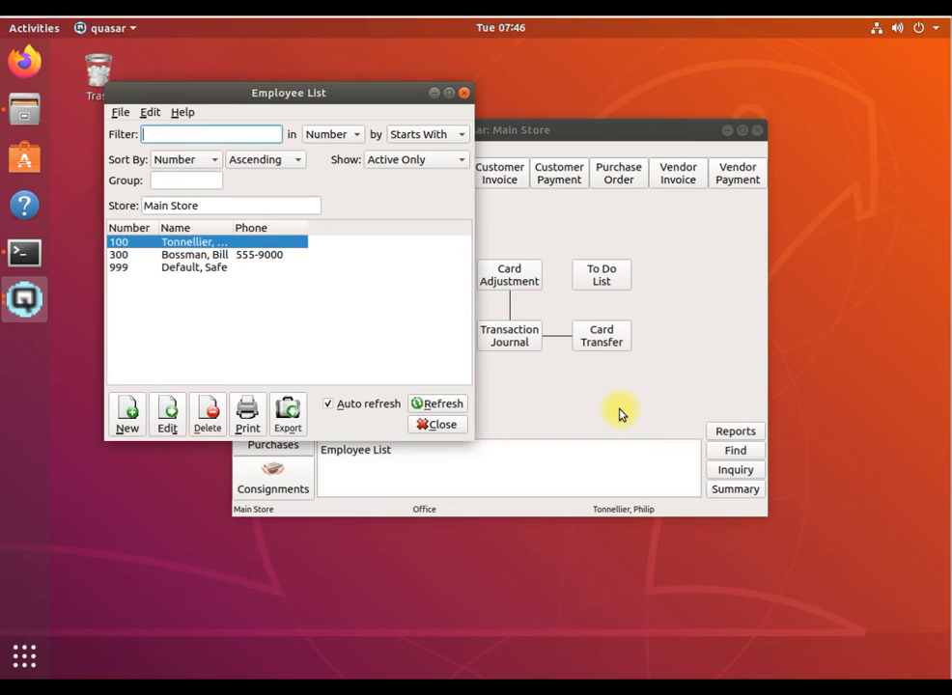
click(465, 94)
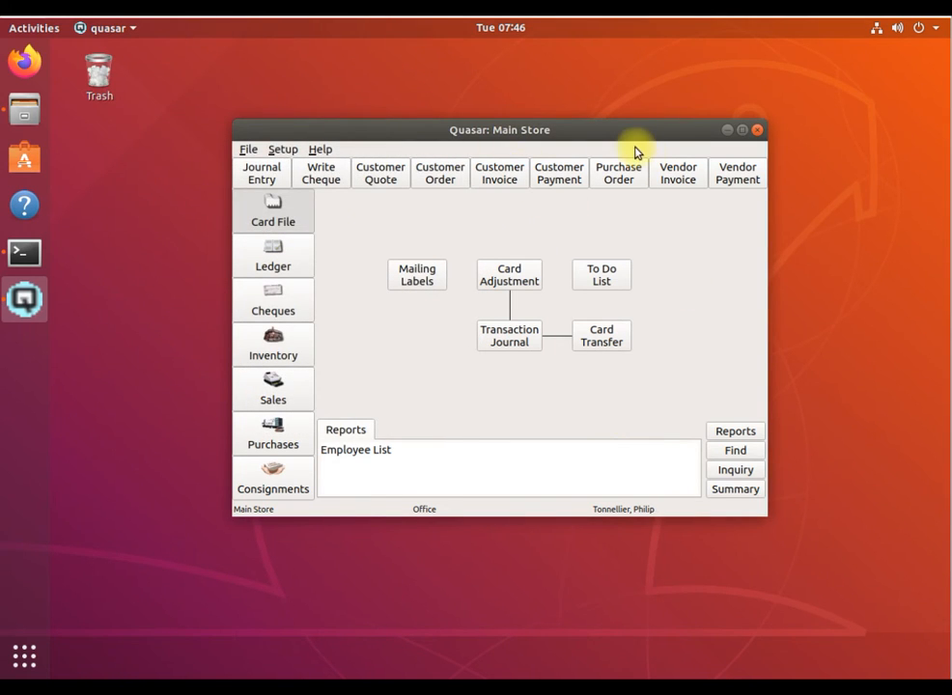
Start a new system user named till, entering and confirming the user's password
drag(623, 132, 592, 105)
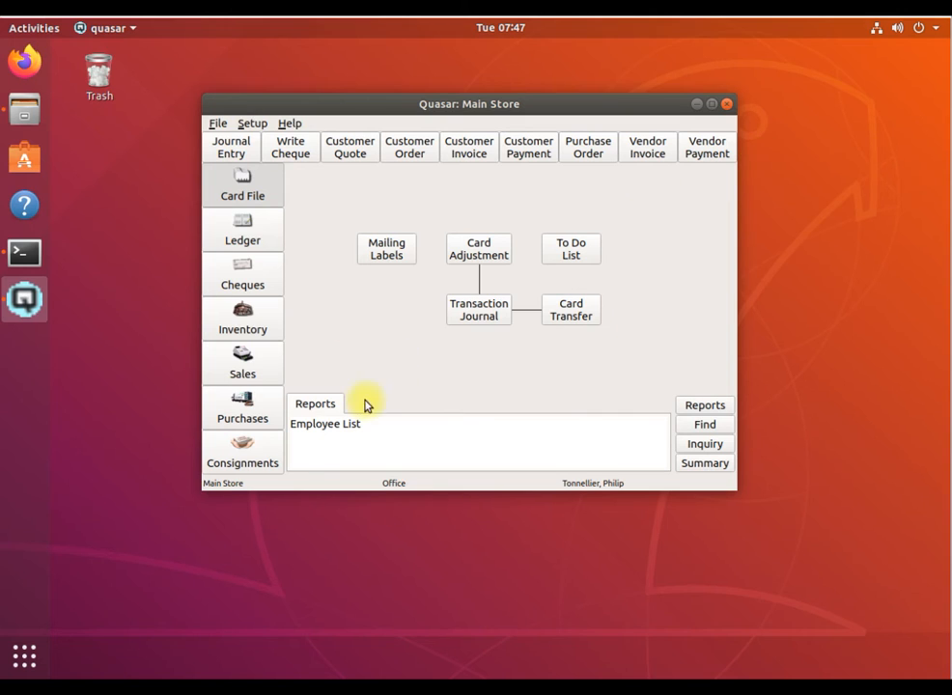
click(261, 130)
mouse_move(259, 139)
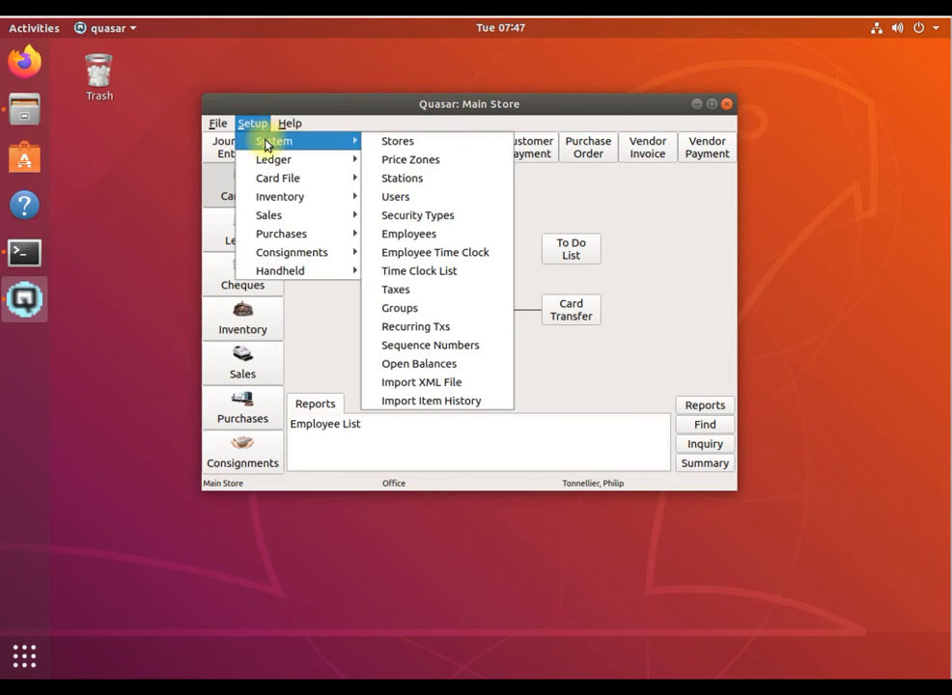
click(402, 198)
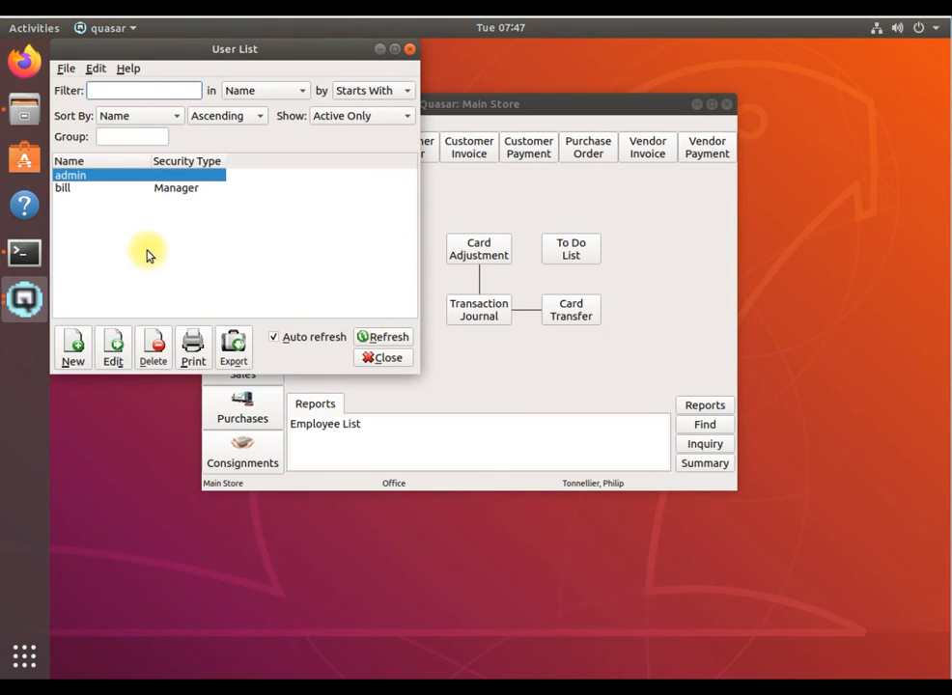
click(72, 359)
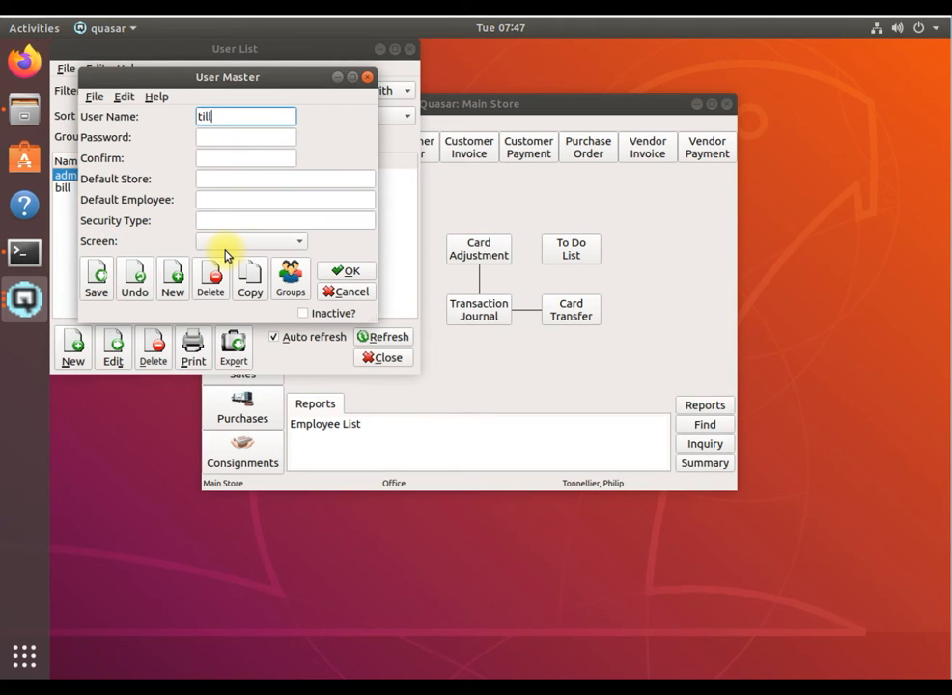
key(Tab)
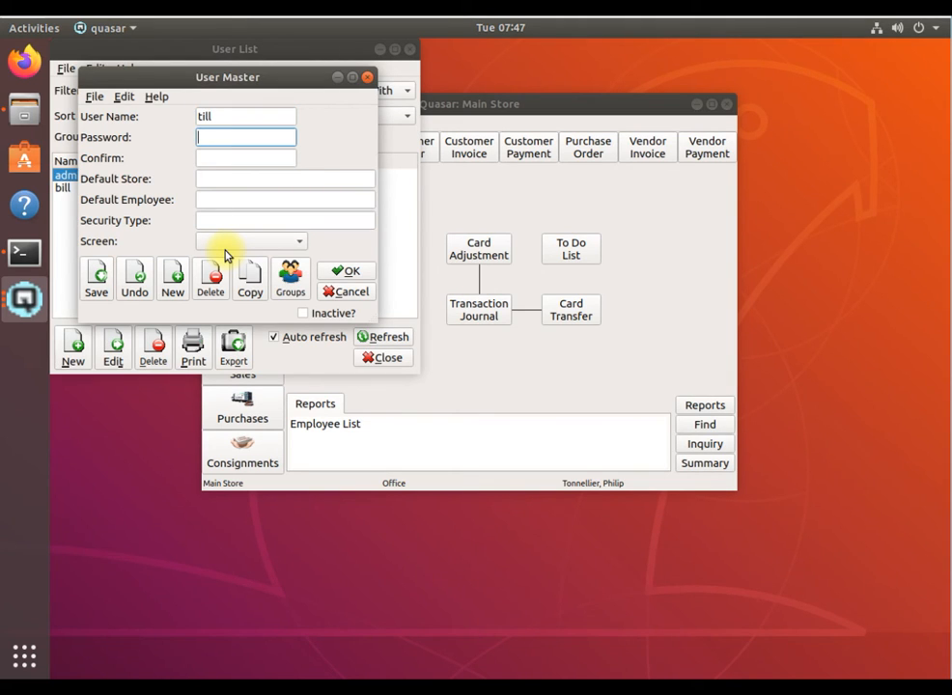
text(till)
key(Tab)
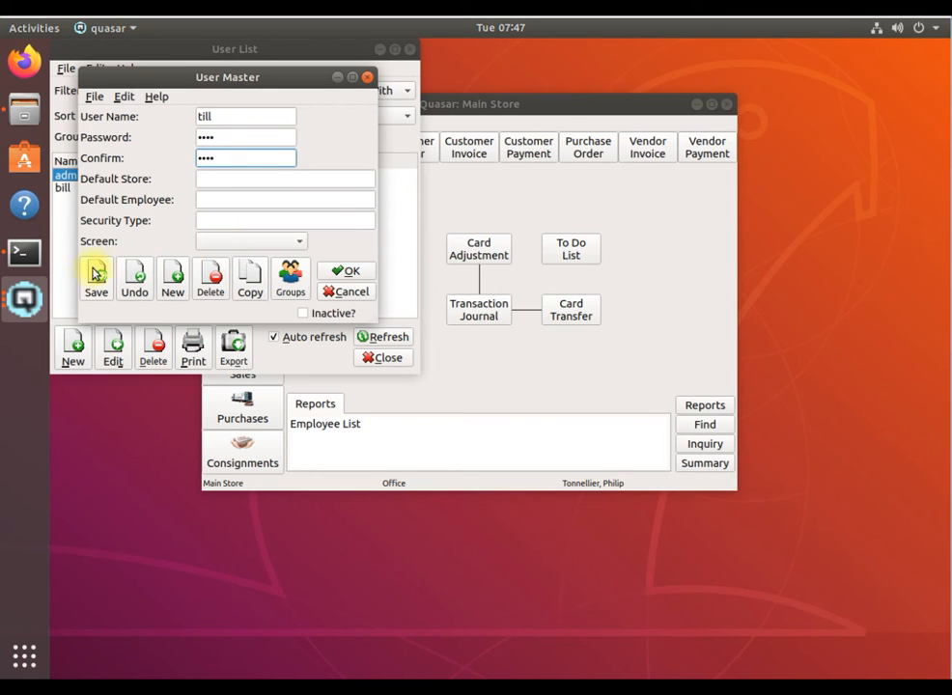
Assign the point_of_sale.xml screen to the new user, save the user and close the user list
click(237, 248)
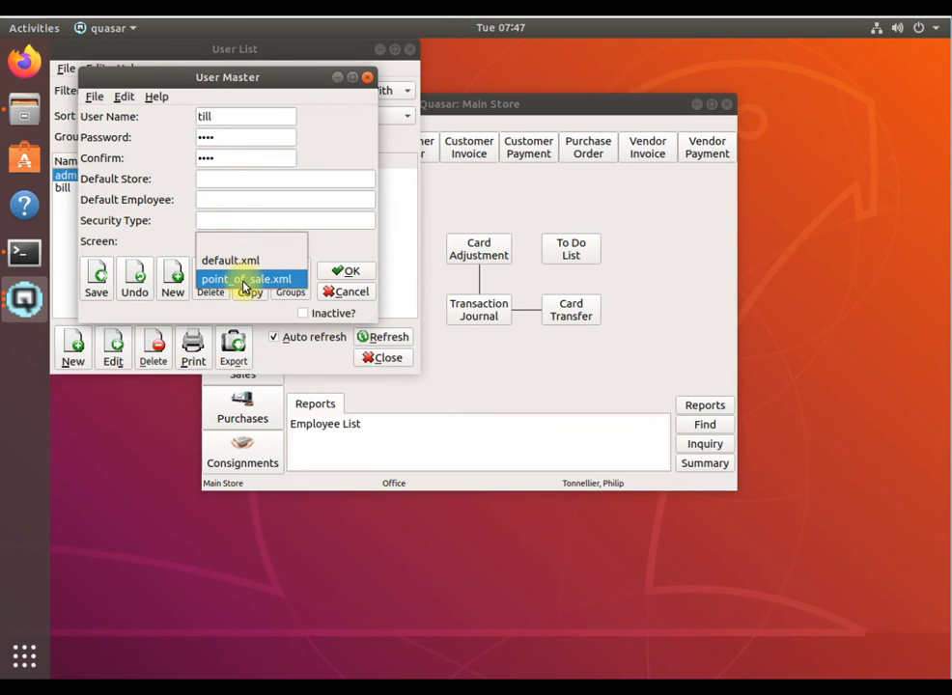
click(244, 279)
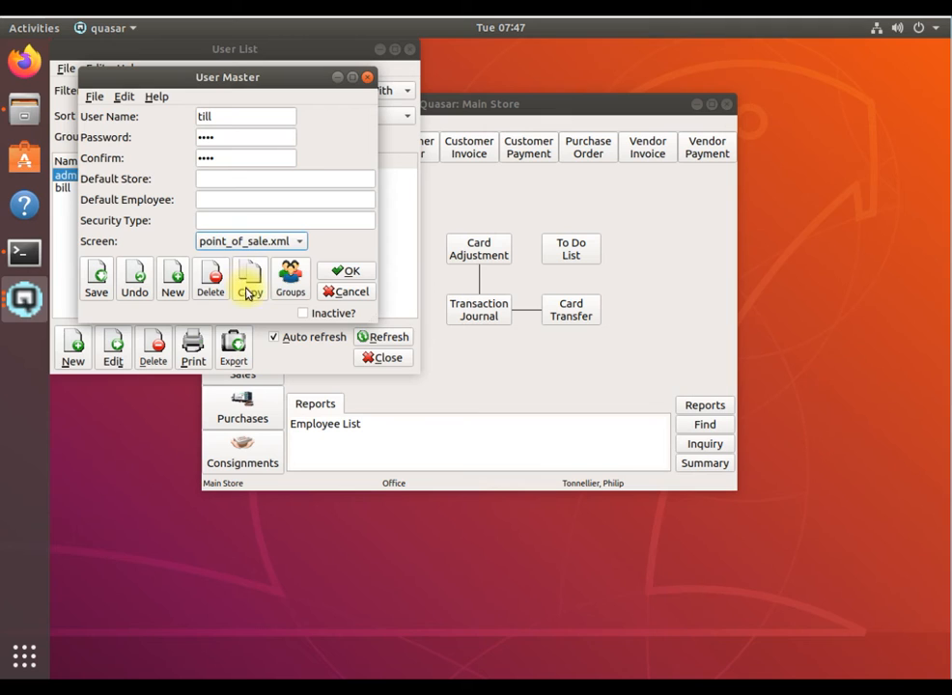
click(361, 274)
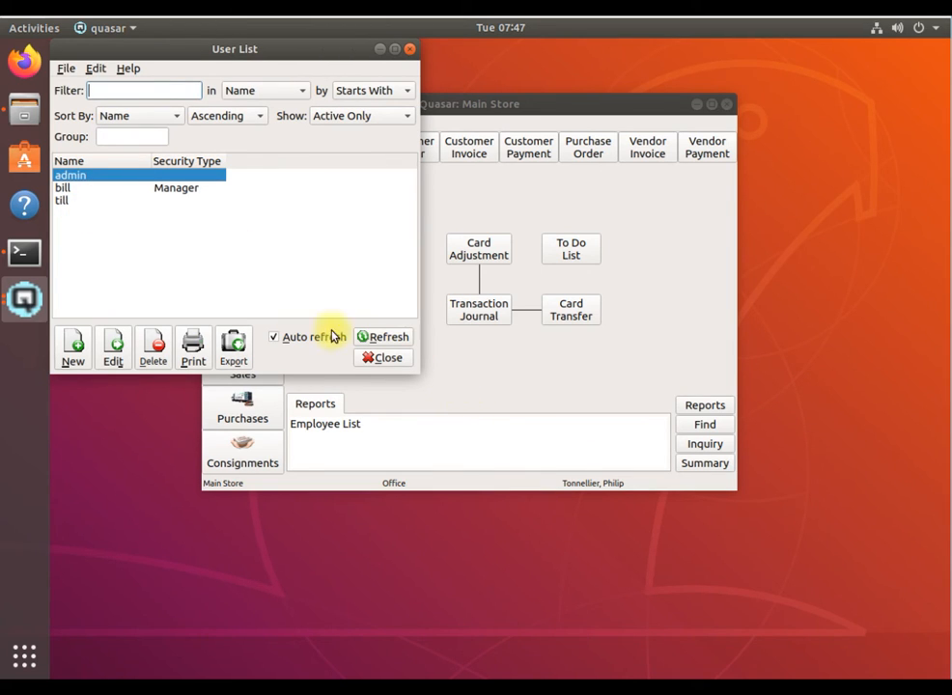
click(386, 358)
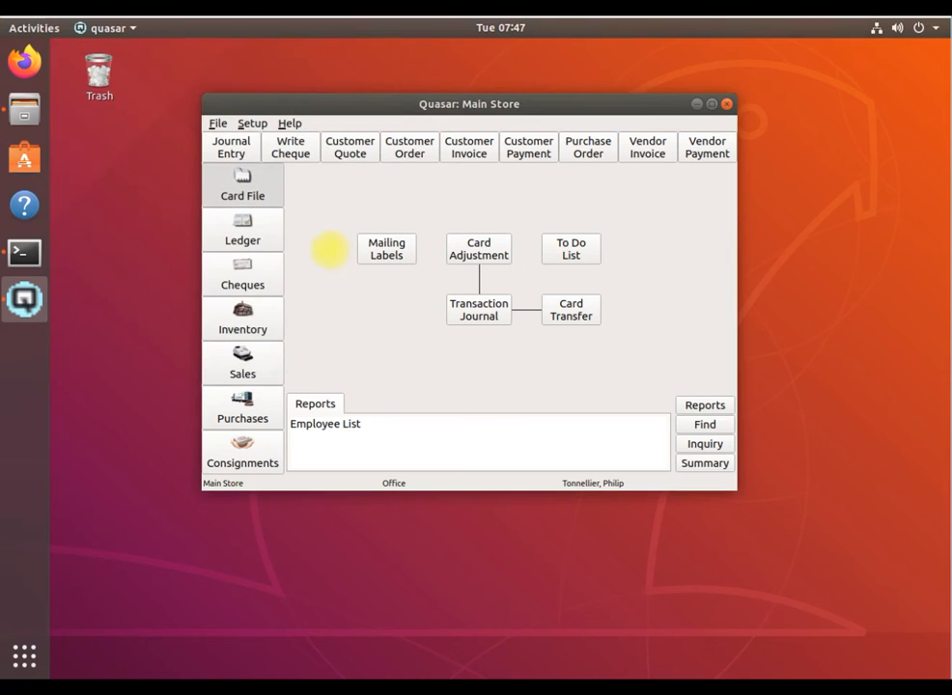
Open the system's store list to check the store numbers, and close it
click(243, 125)
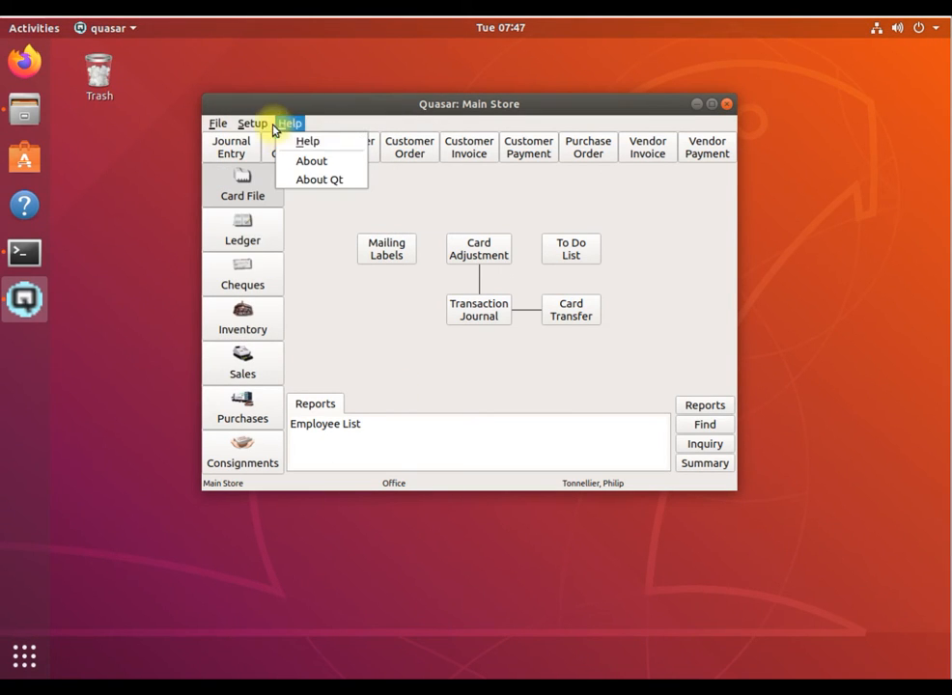
mouse_move(272, 142)
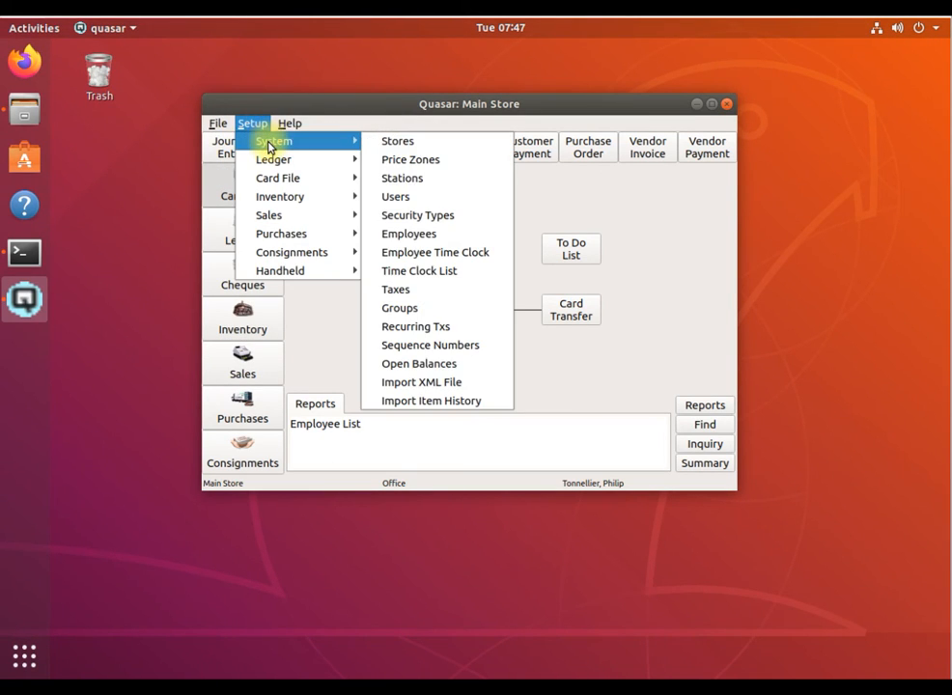
click(410, 142)
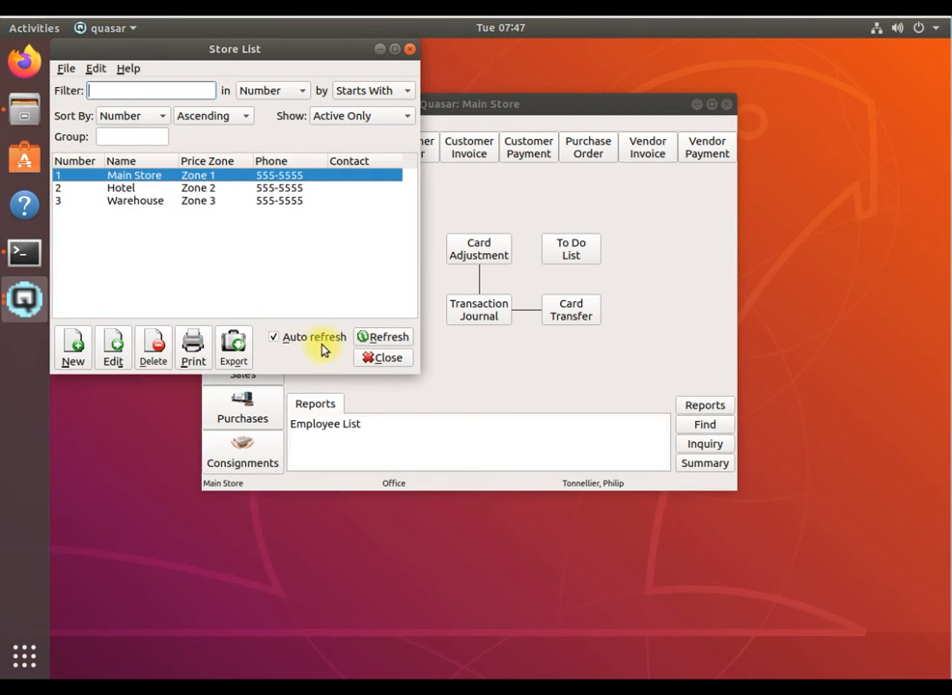
click(393, 359)
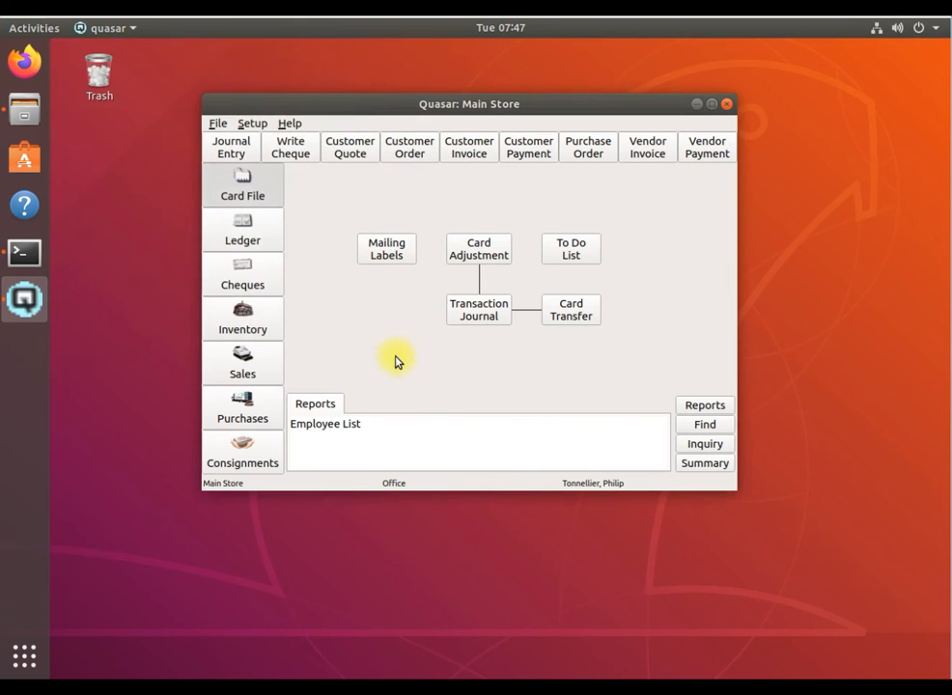
Launch Quasar POS and set the server ID to localhost in its server configuration
click(23, 660)
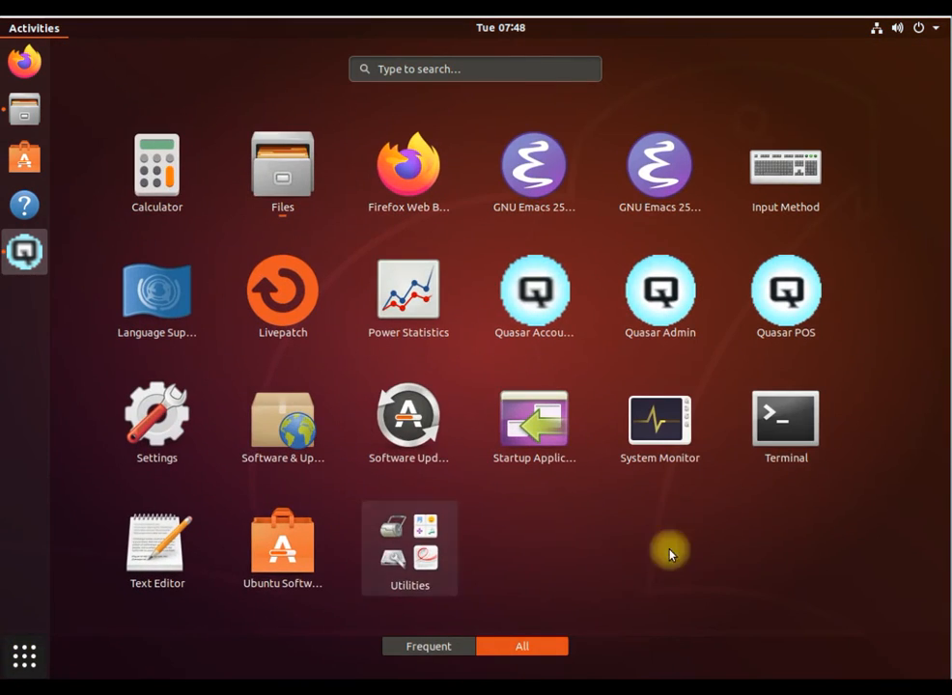
click(809, 304)
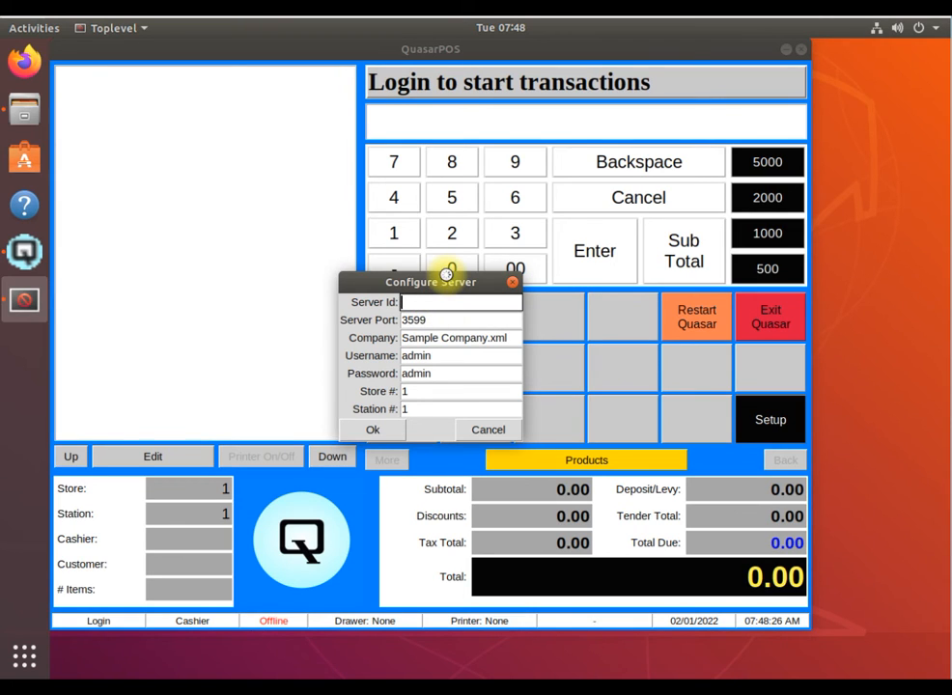
text(calhost)
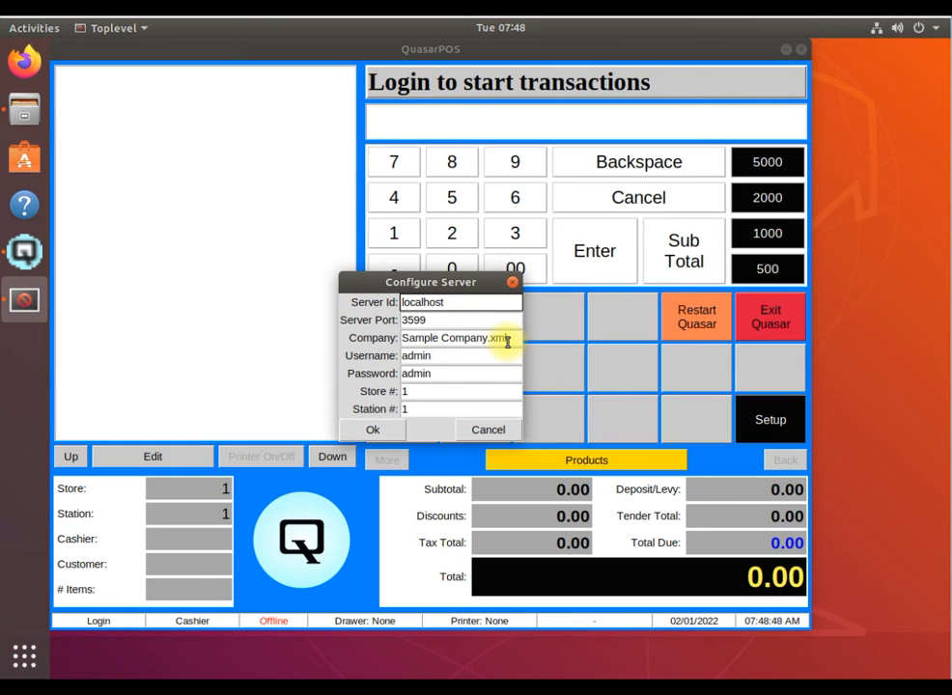
Replace the server login's username with till and enter that user's password
click(443, 359)
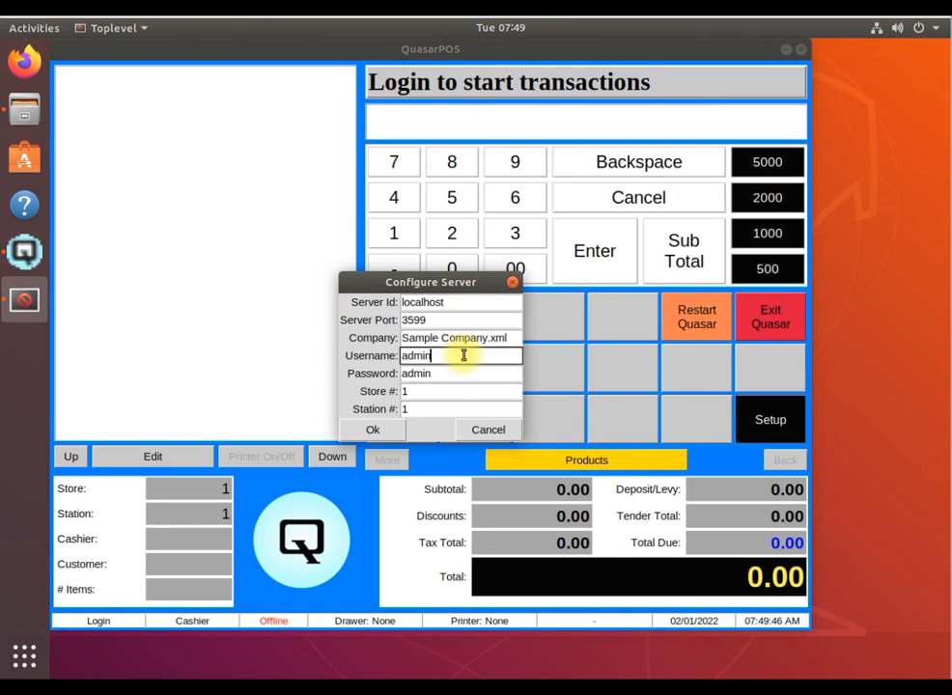
key(BackSpace)
key(BackSpace)
key(BackSpace)
text(till)
click(446, 375)
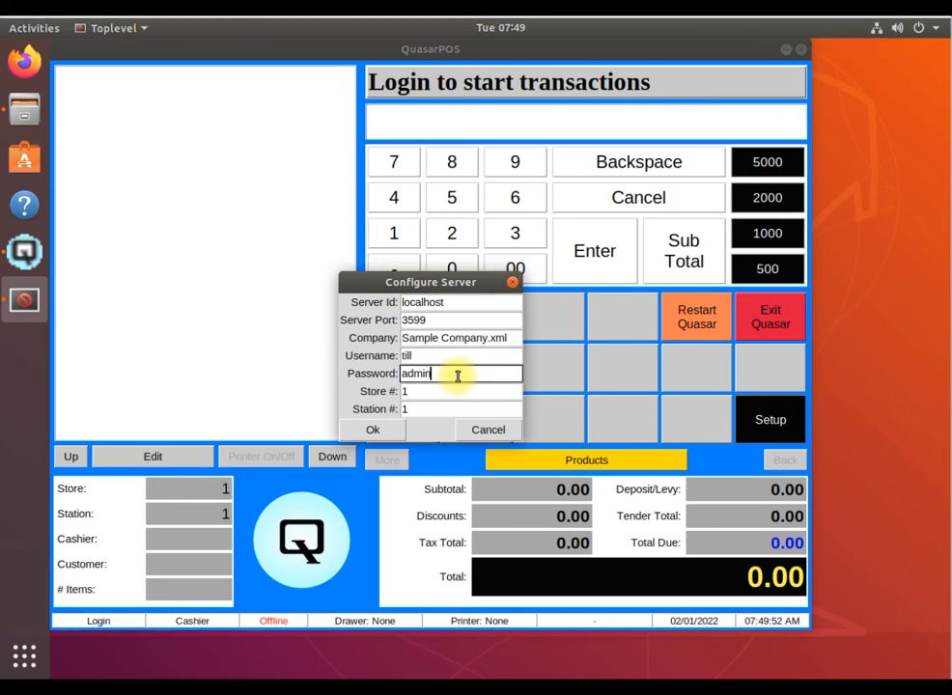
key(BackSpace)
key(BackSpace)
key(BackSpace)
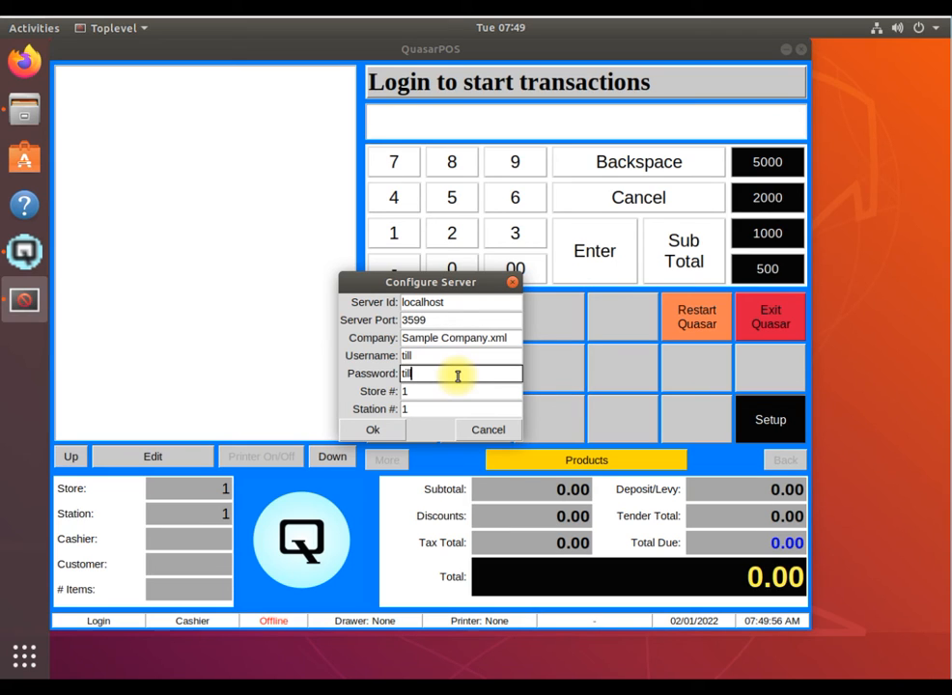
Accept the server configuration and decline deleting the POS data
click(372, 432)
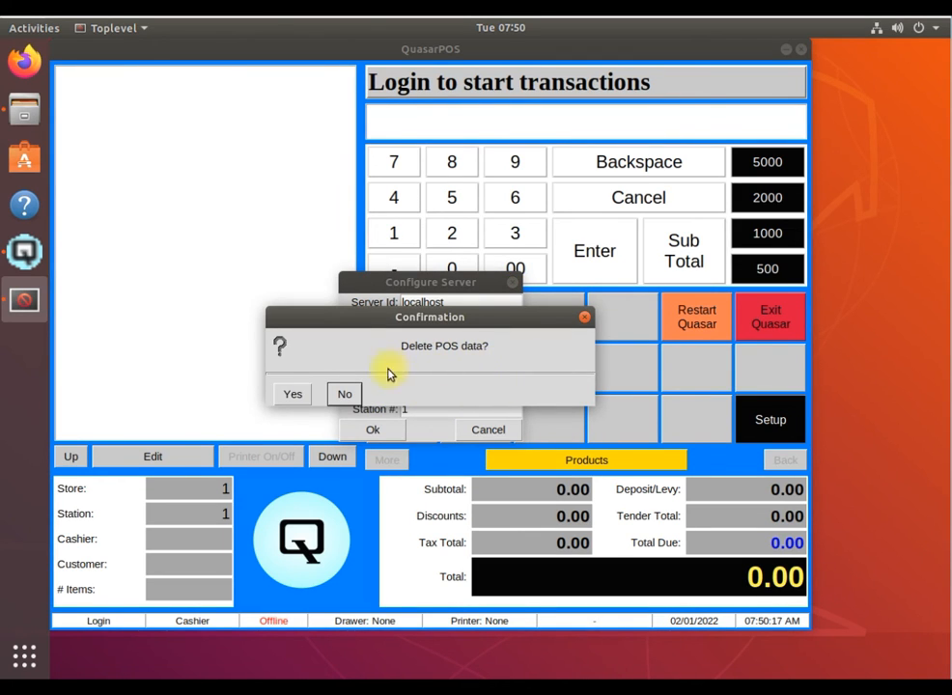
click(289, 395)
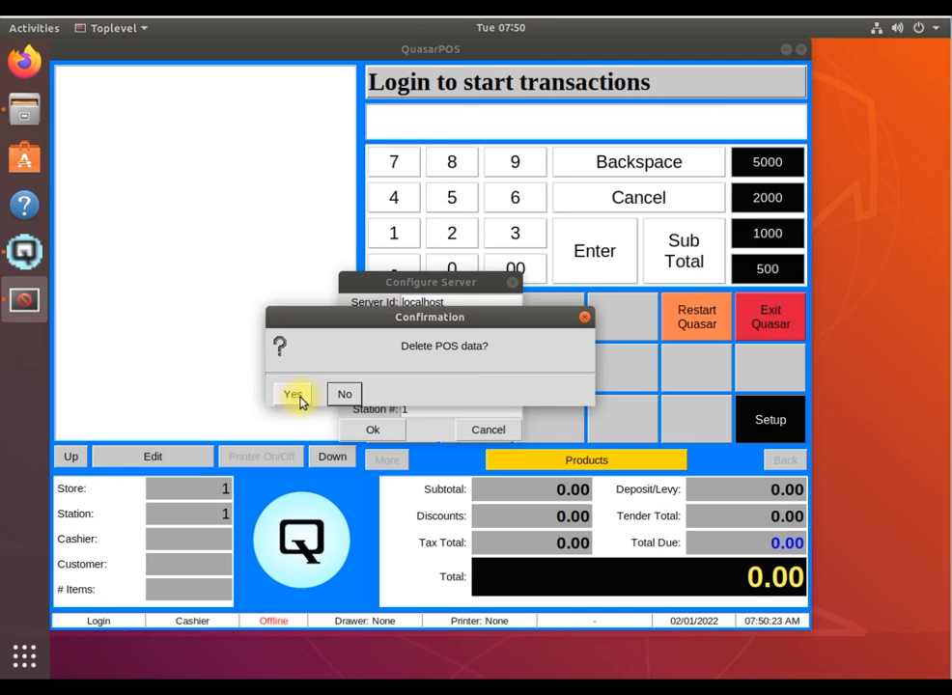
click(353, 394)
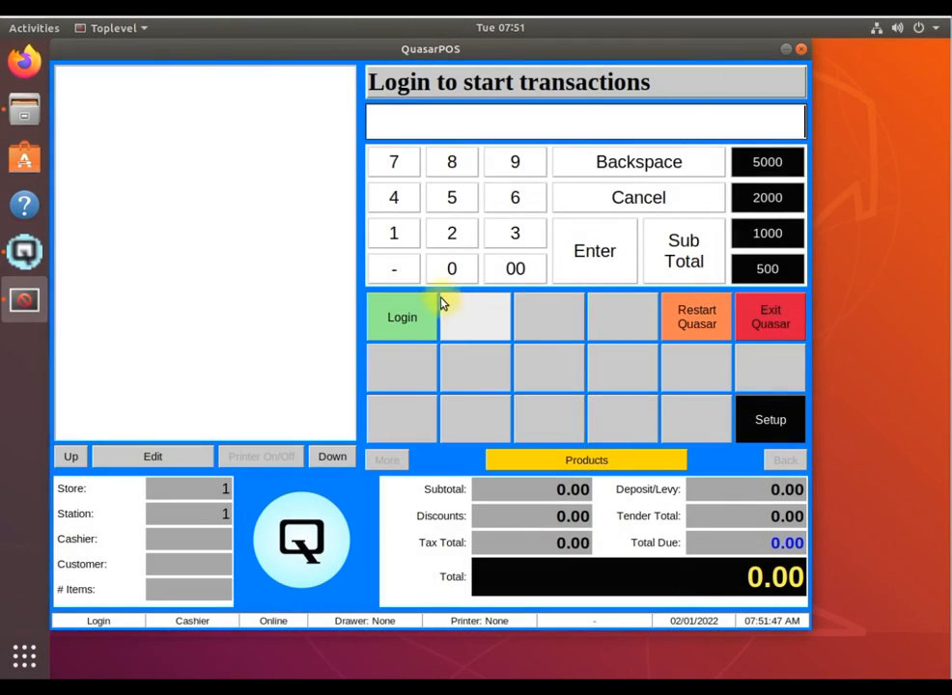
Log in to the point of sale with the cashier's employee number and password
click(397, 231)
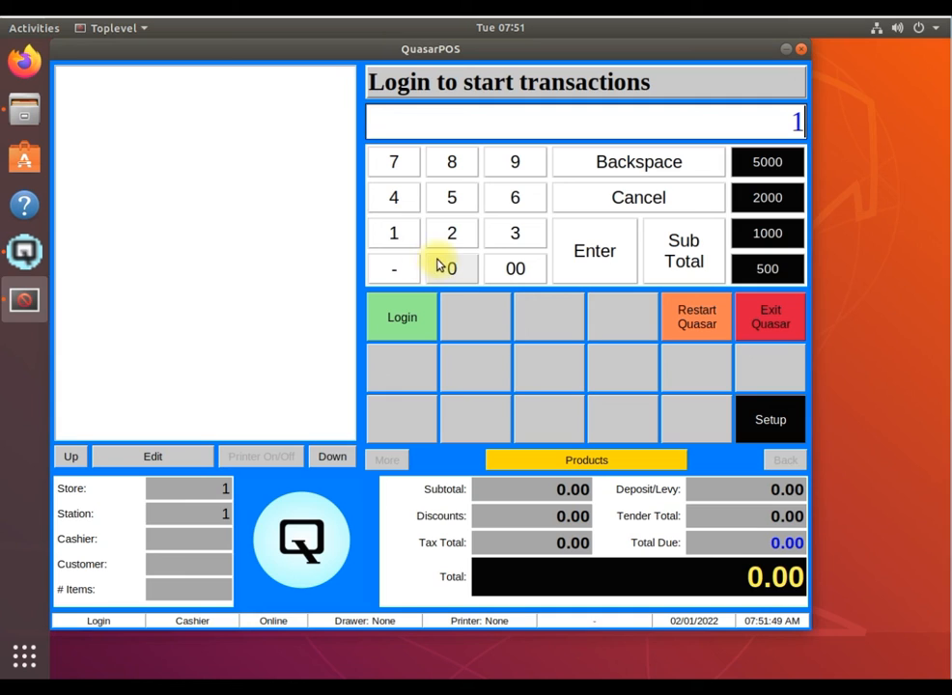
click(446, 270)
click(446, 270)
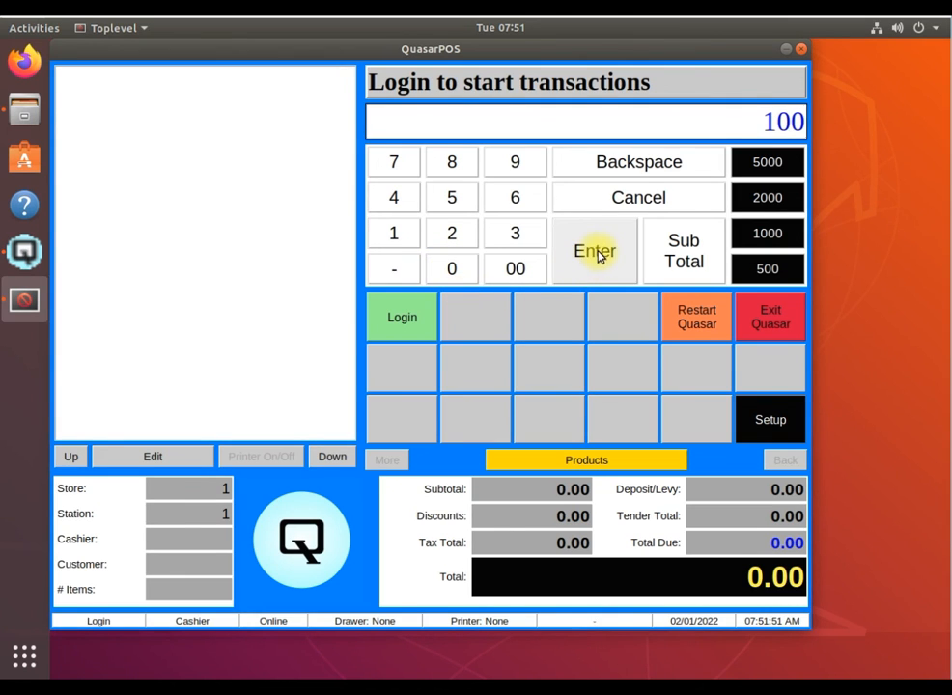
click(595, 255)
click(391, 237)
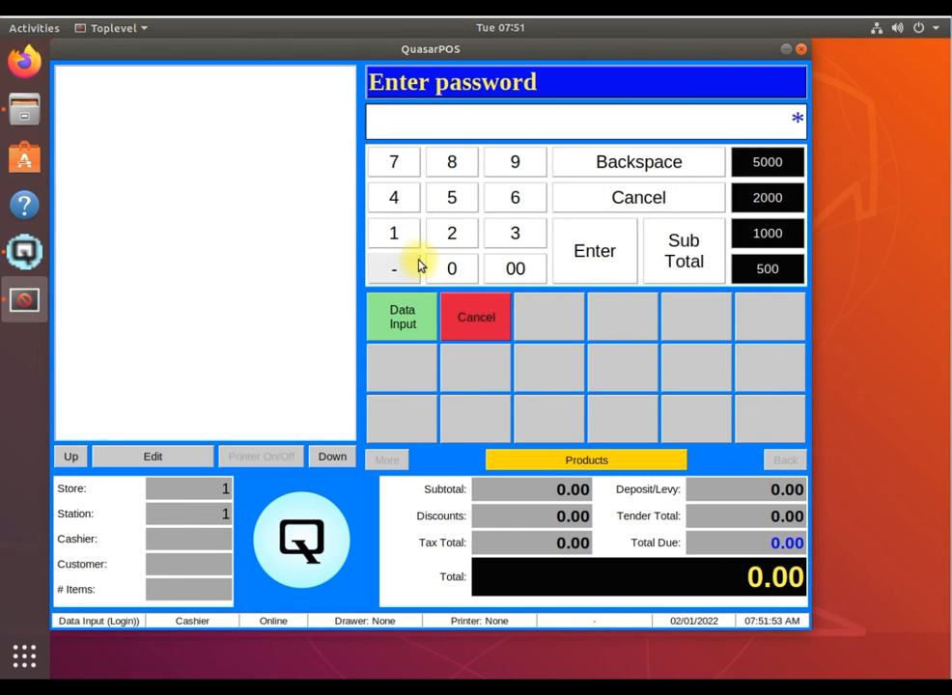
click(453, 266)
click(454, 266)
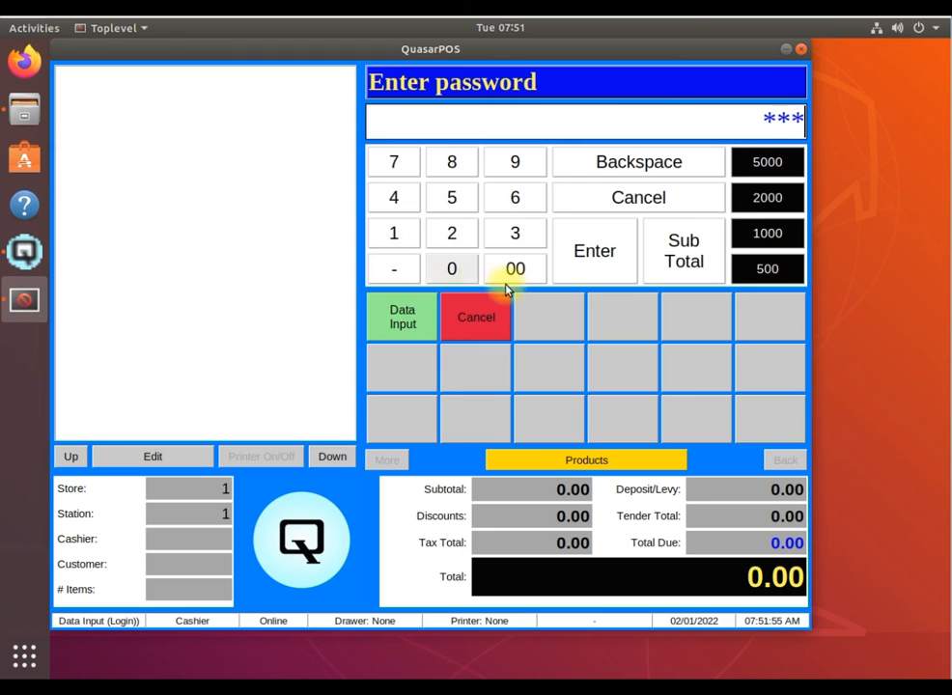
click(596, 252)
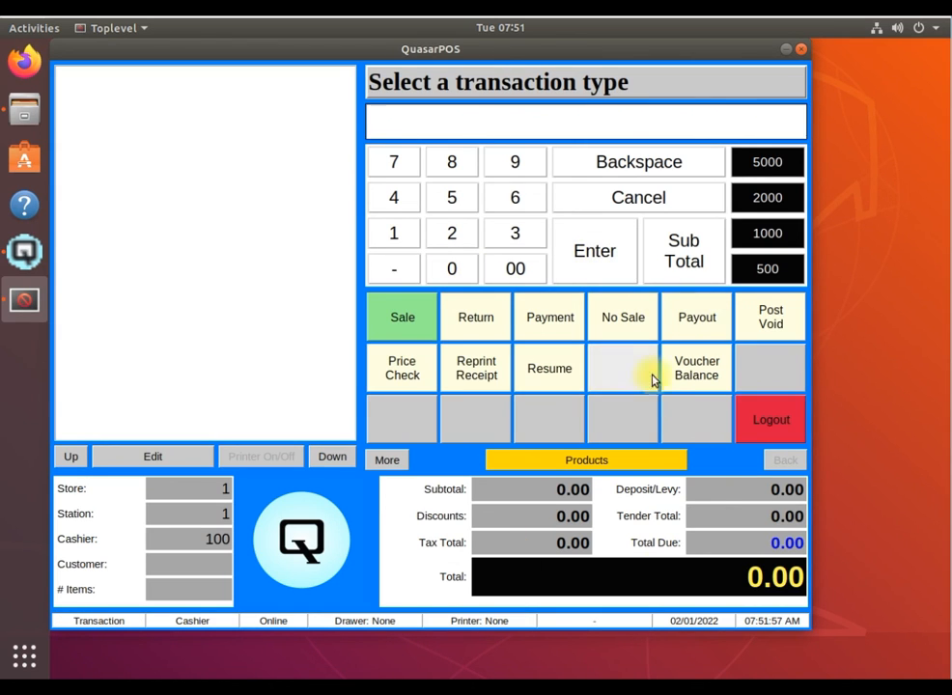